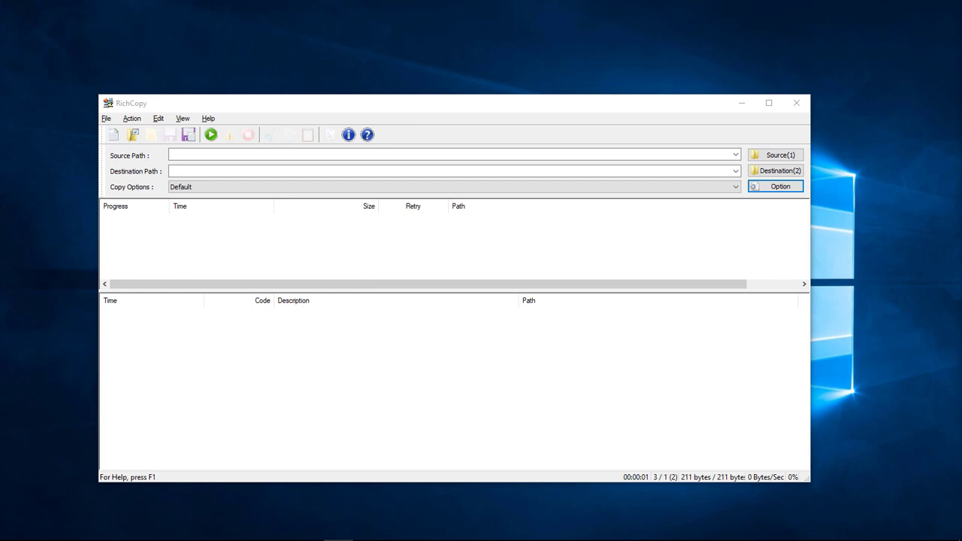
# - Bring up the Software (D:) and Z:\Backup\K folder windows and examine the contents of K's One and Inner subfolders
pyautogui.moveTo(397, 187); pyautogui.dragTo(524, 25)
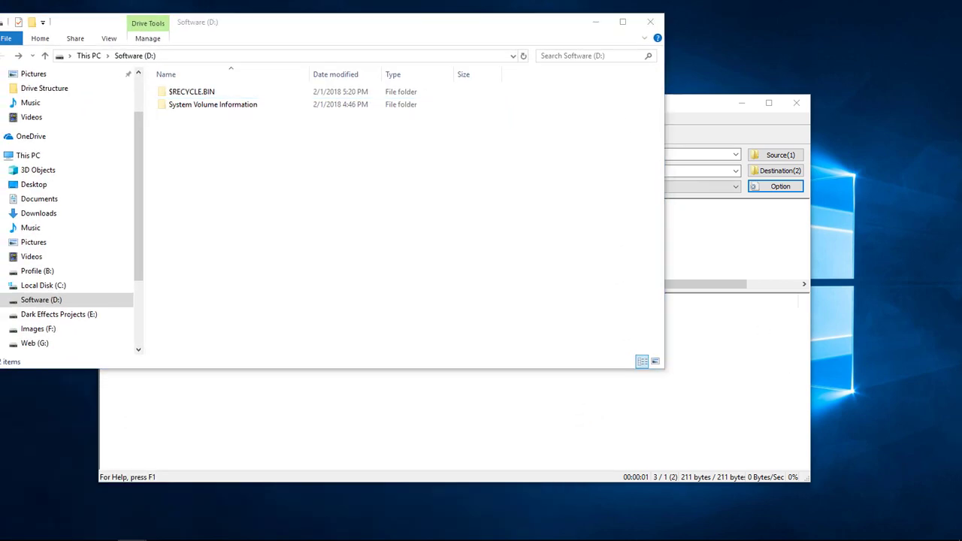
pyautogui.moveTo(961, 122); pyautogui.dragTo(374, 112)
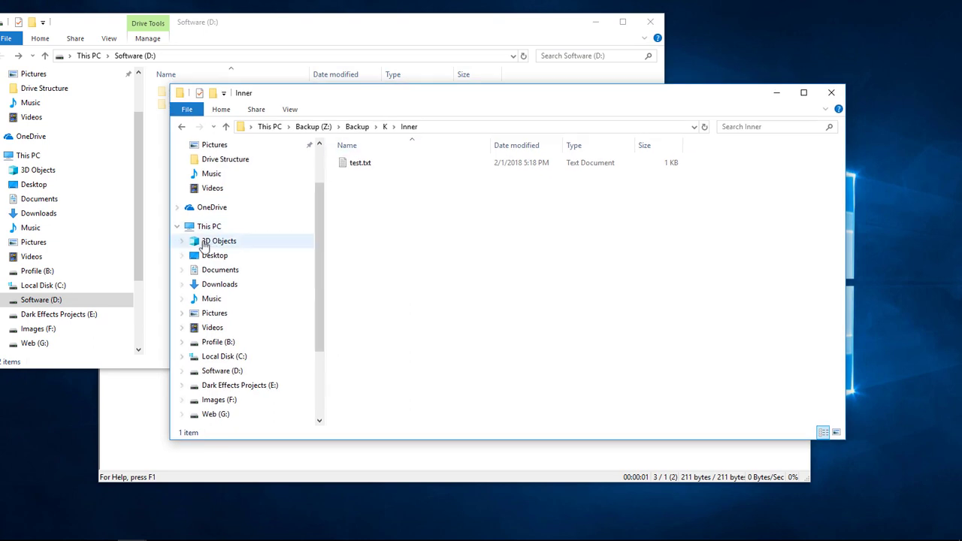
pyautogui.click(385, 127)
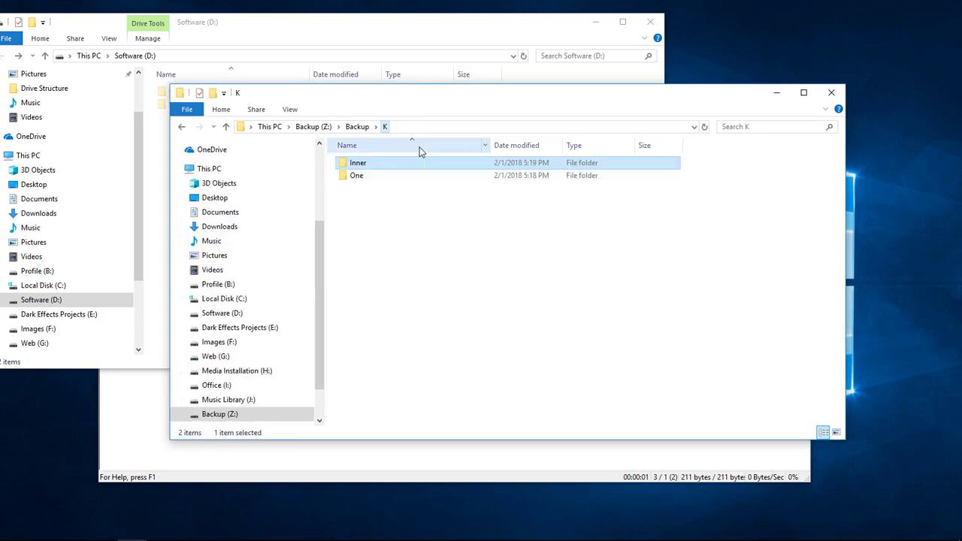
pyautogui.doubleClick(391, 177)
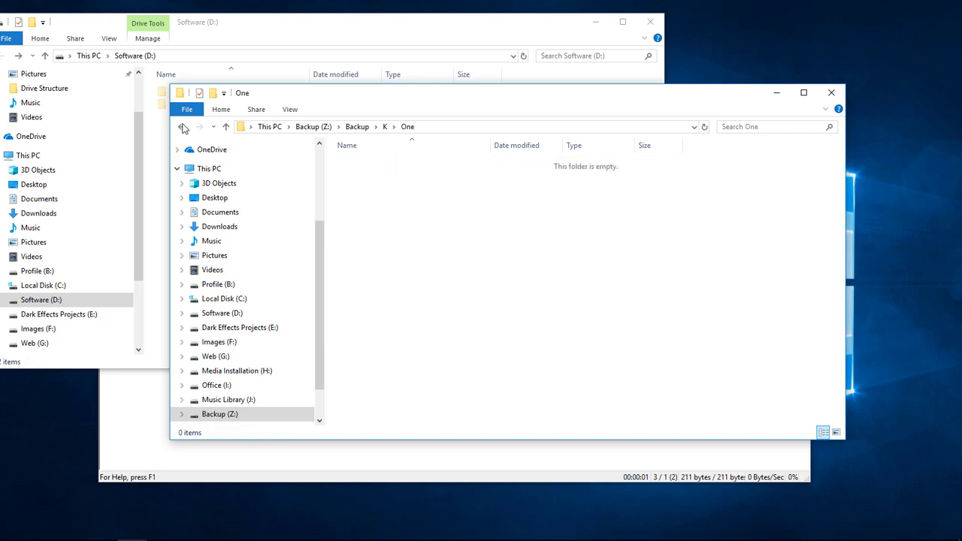
pyautogui.click(182, 126)
pyautogui.doubleClick(382, 166)
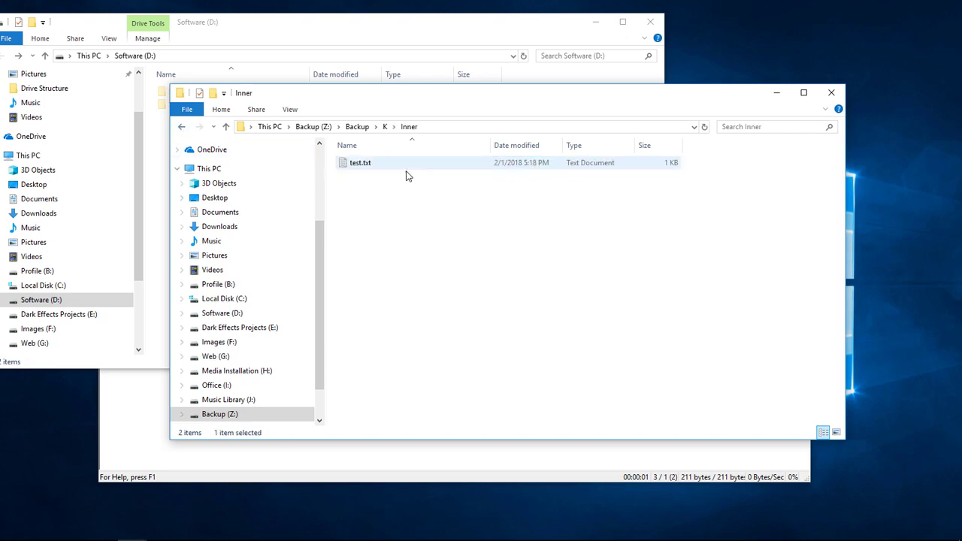
pyautogui.click(182, 127)
# - Shrink and arrange the K and Software (D:) folder windows on opposite sides, with the RichCopy window below and between them
pyautogui.moveTo(171, 154); pyautogui.dragTo(553, 154)
pyautogui.moveTo(677, 98); pyautogui.dragTo(806, 38)
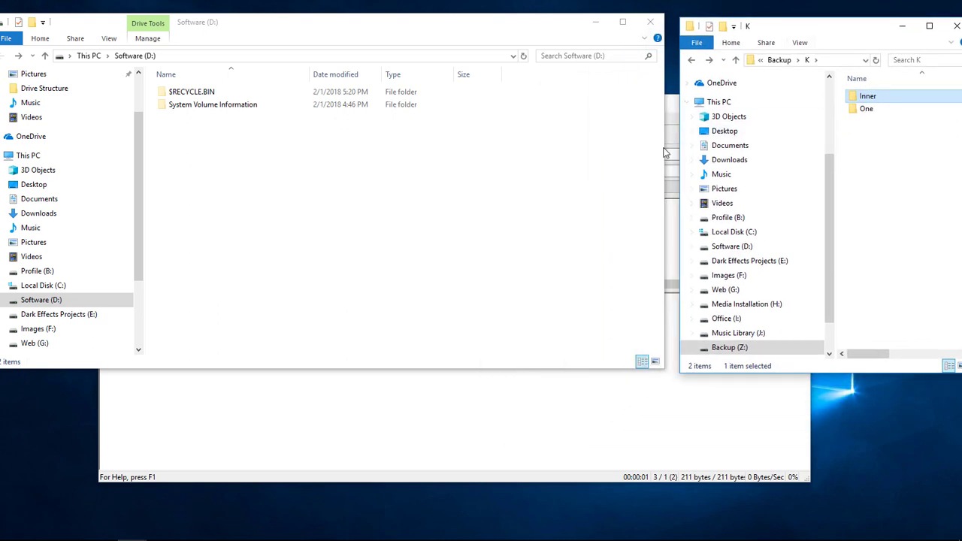
pyautogui.moveTo(664, 226); pyautogui.dragTo(292, 226)
pyautogui.moveTo(485, 105); pyautogui.dragTo(532, 143)
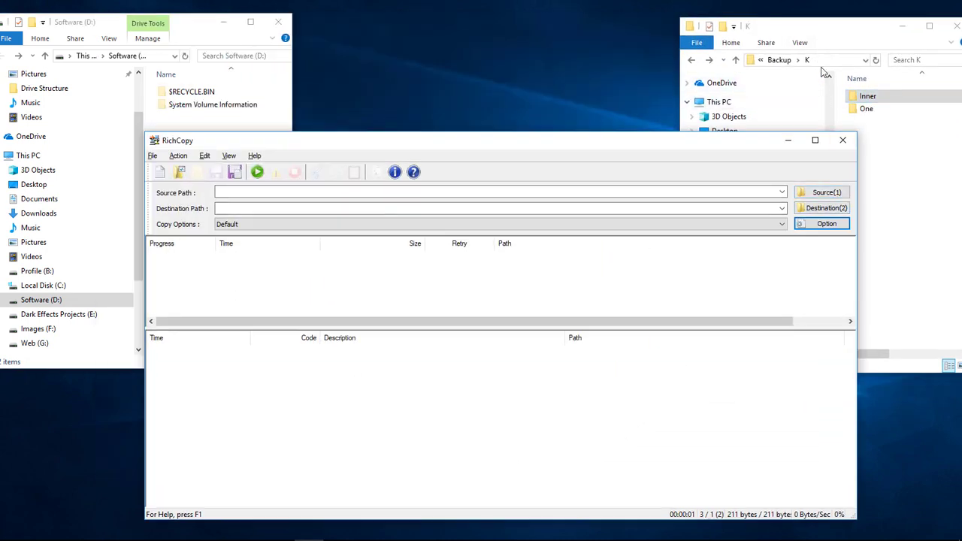
# - Select Z:\Backup\K, including its Inner and One subfolders, as the copy source
pyautogui.click(820, 192)
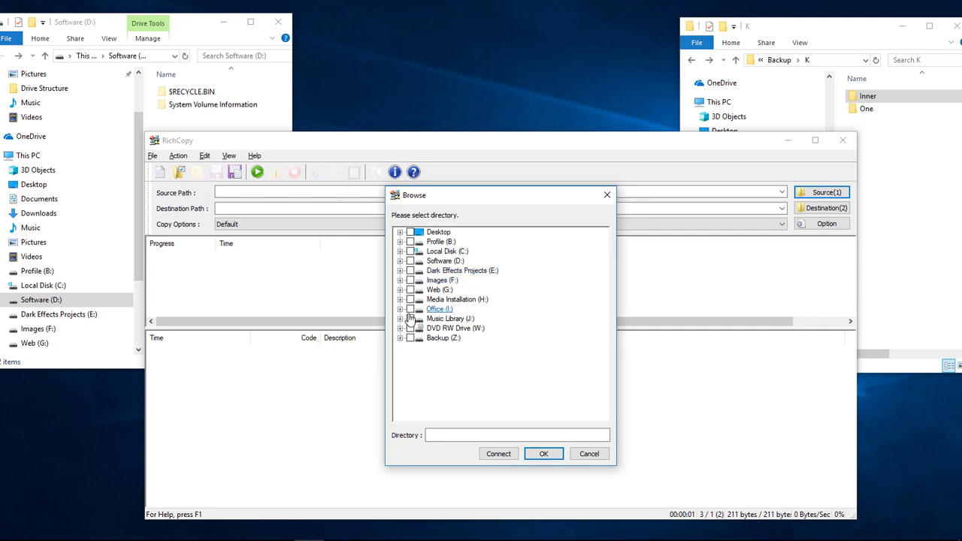
pyautogui.click(400, 338)
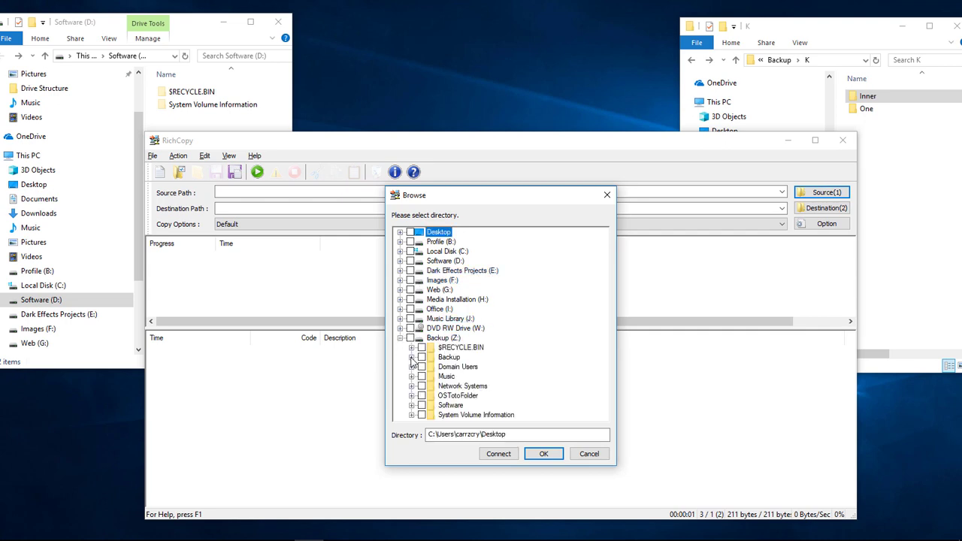
pyautogui.click(411, 357)
pyautogui.scroll(-3, 524, 340)
pyautogui.click(452, 358)
pyautogui.click(433, 356)
pyautogui.click(423, 357)
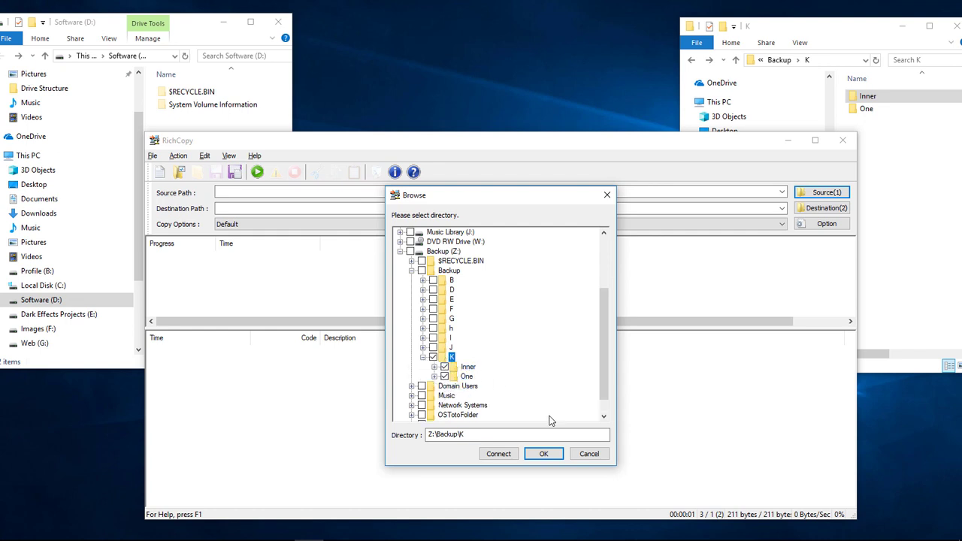
pyautogui.click(543, 453)
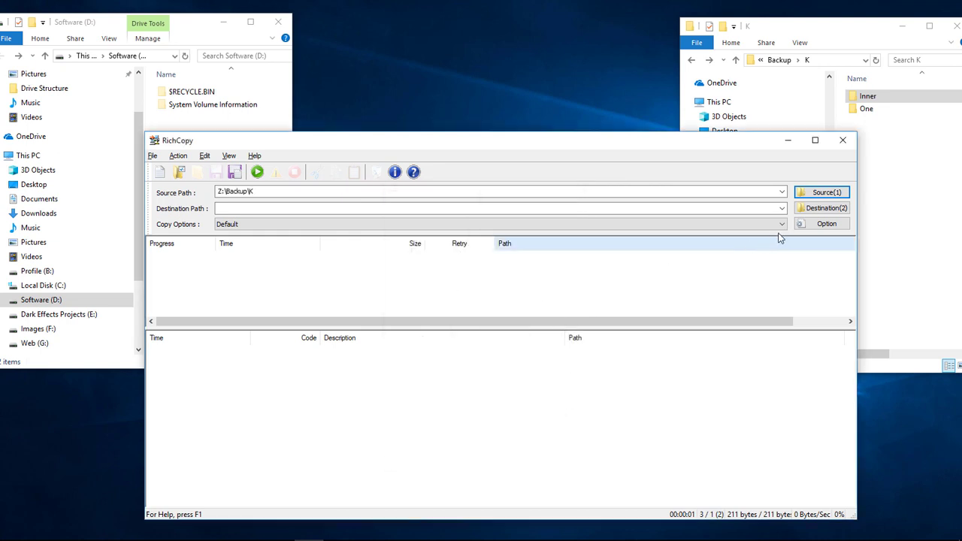
# - Set the Software (D:) drive as the copy destination
pyautogui.click(825, 210)
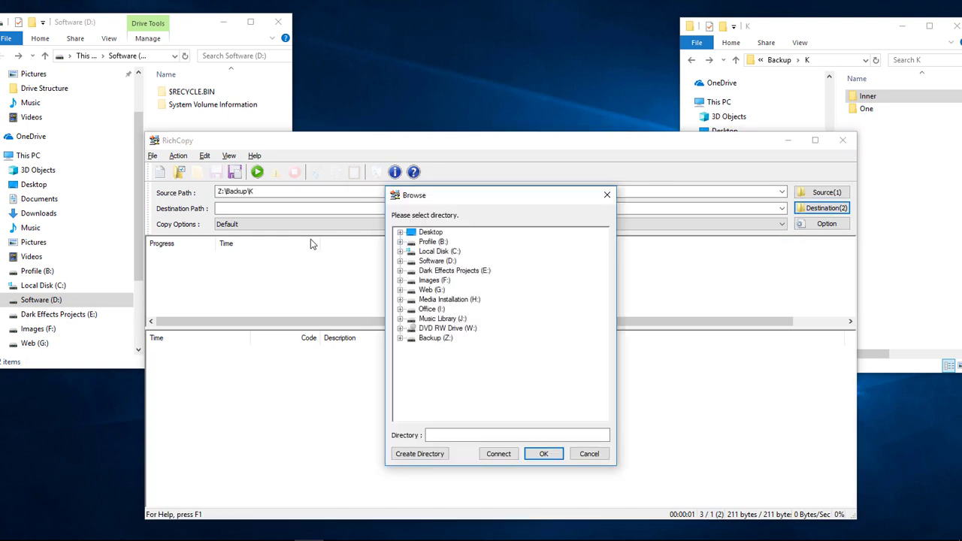
pyautogui.click(434, 261)
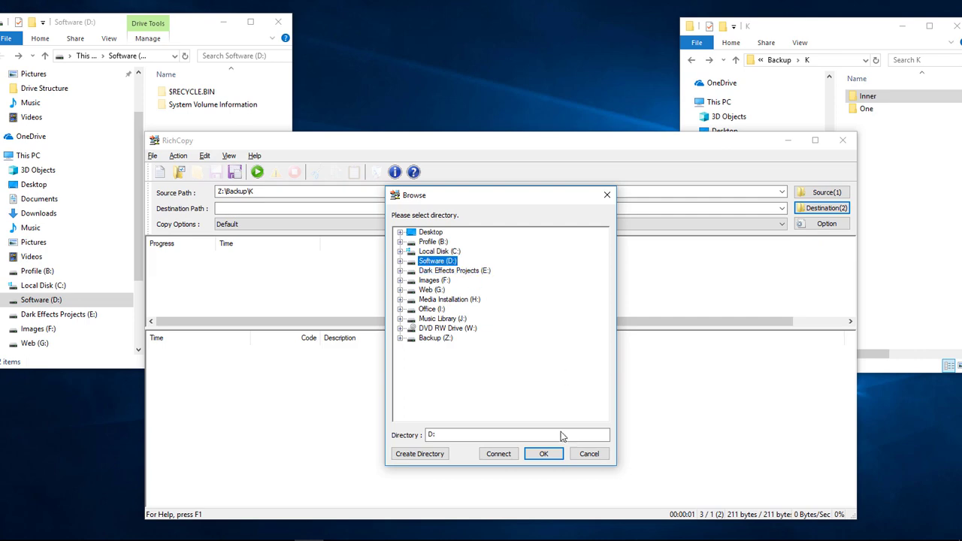
pyautogui.click(543, 453)
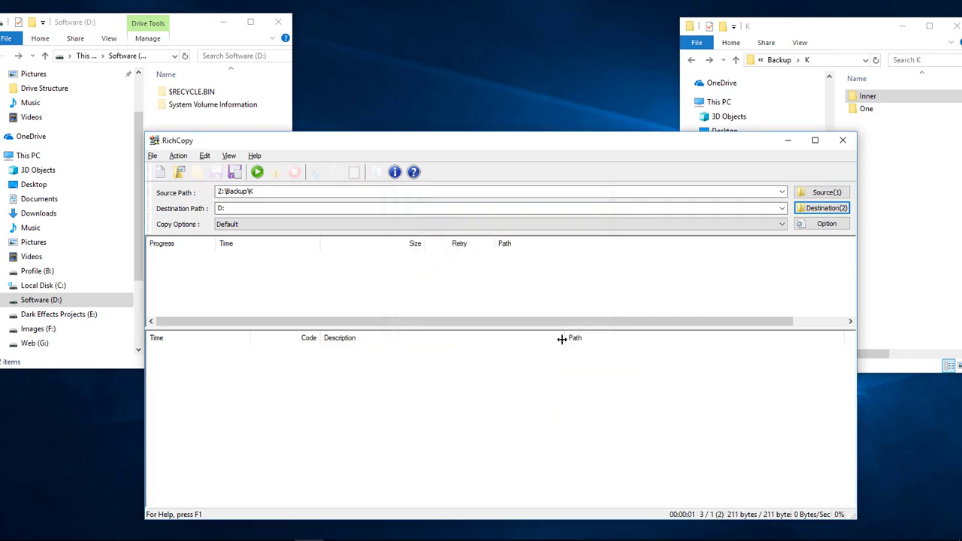
# - Enable Directory creation only in the Default copy options, leave Verify on, and run the copy to D:
pyautogui.click(825, 226)
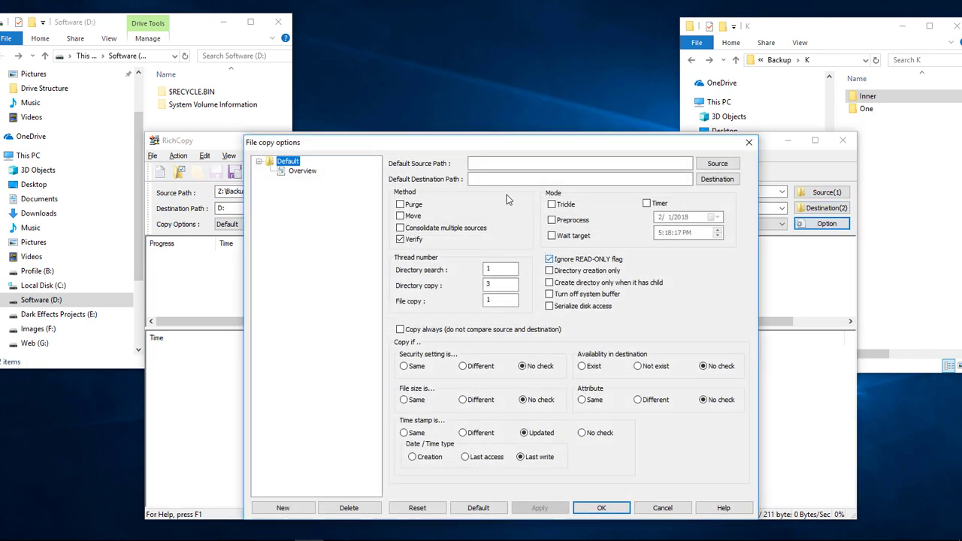
pyautogui.moveTo(520, 143); pyautogui.dragTo(479, 110)
pyautogui.click(361, 206)
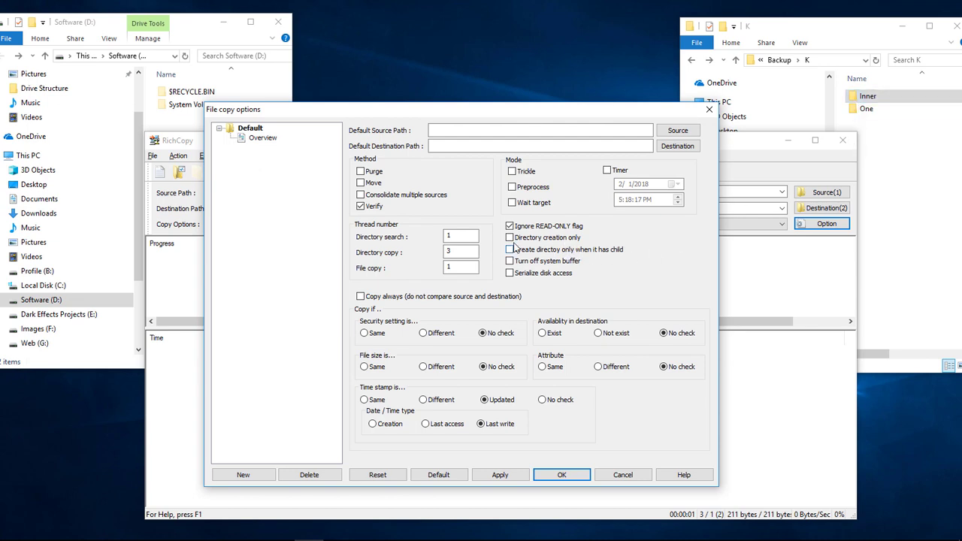
pyautogui.click(561, 475)
pyautogui.click(257, 173)
# - Compare the contents of the copied Inner folder on D: with the source Inner folder in K
pyautogui.moveTo(340, 147); pyautogui.dragTo(371, 166)
pyautogui.doubleClick(185, 117)
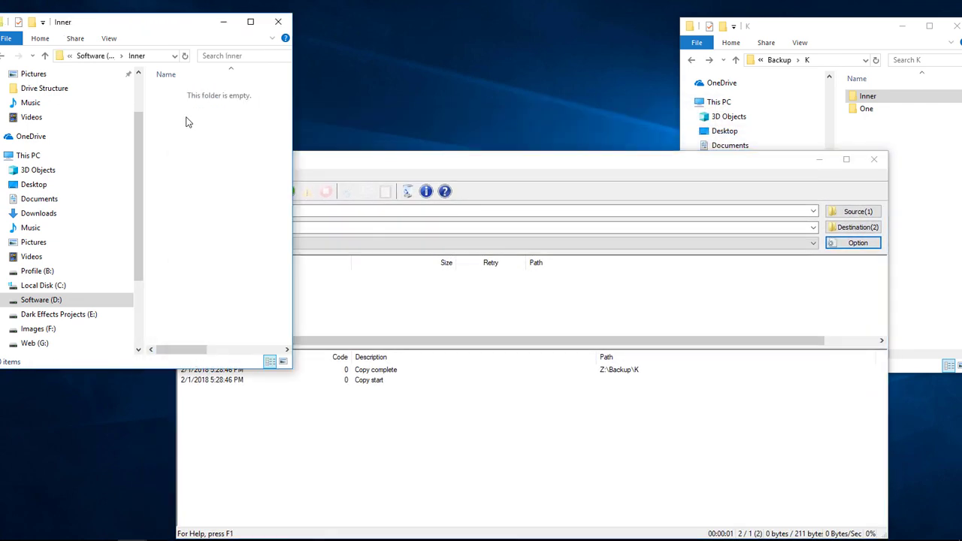
pyautogui.doubleClick(868, 96)
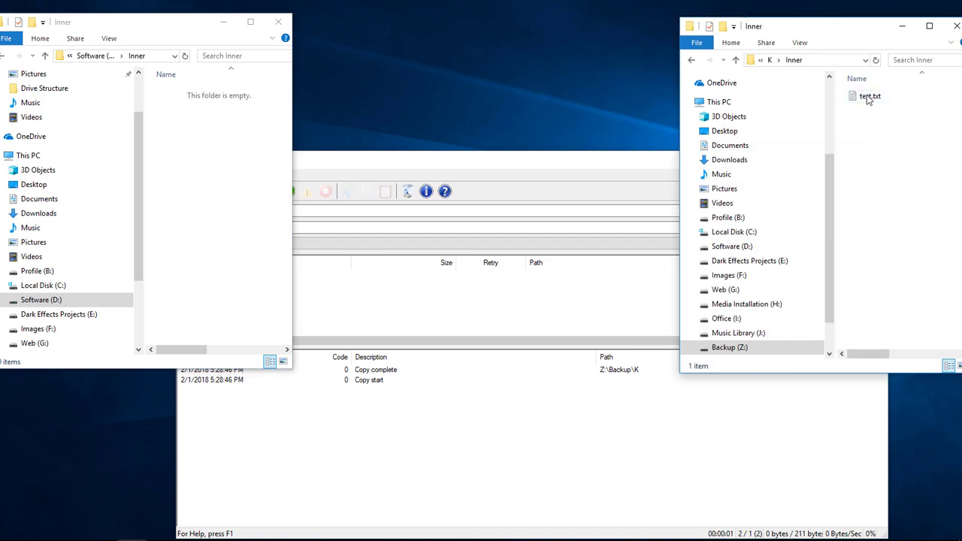
pyautogui.click(690, 60)
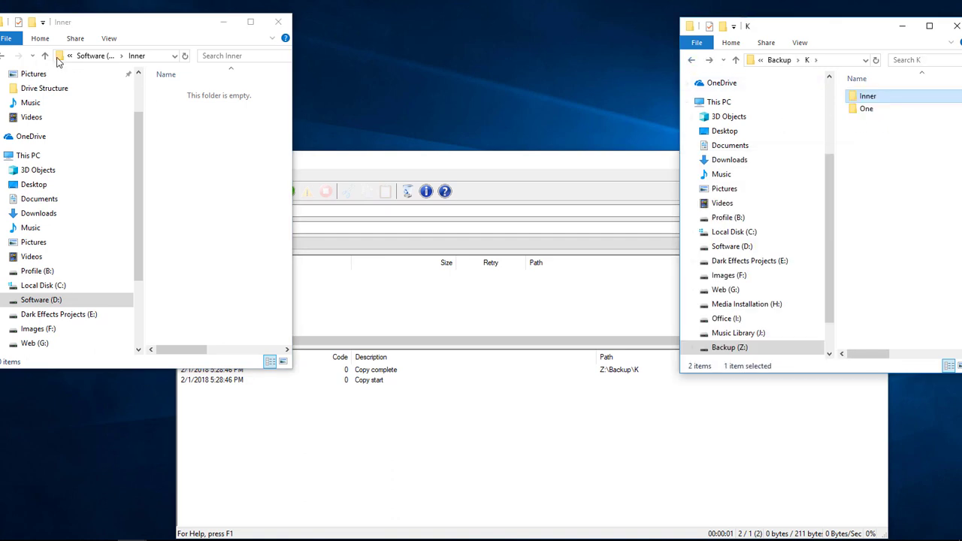
pyautogui.click(6, 57)
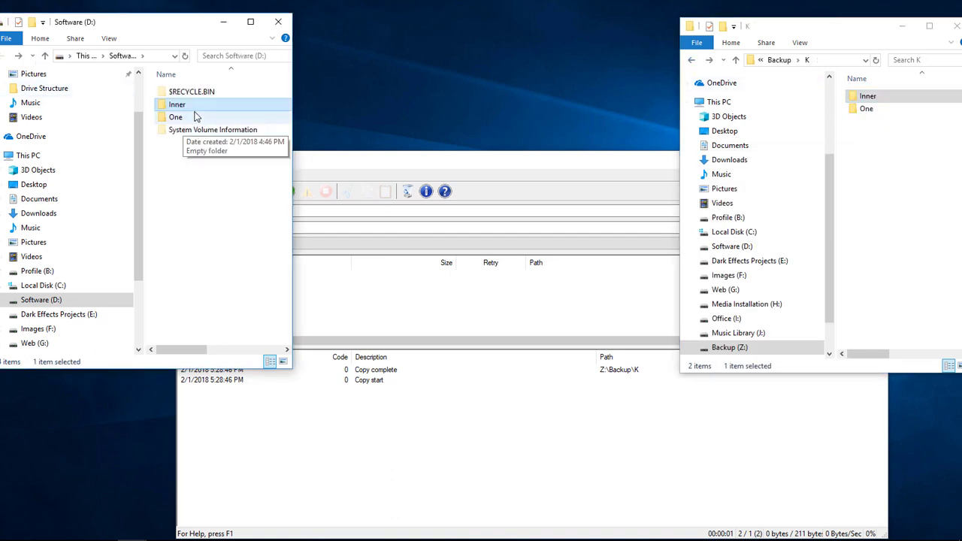
# - Turn off Directory creation only and enable Create directoy only when it has child in the Default copy options
pyautogui.click(493, 172)
pyautogui.click(857, 243)
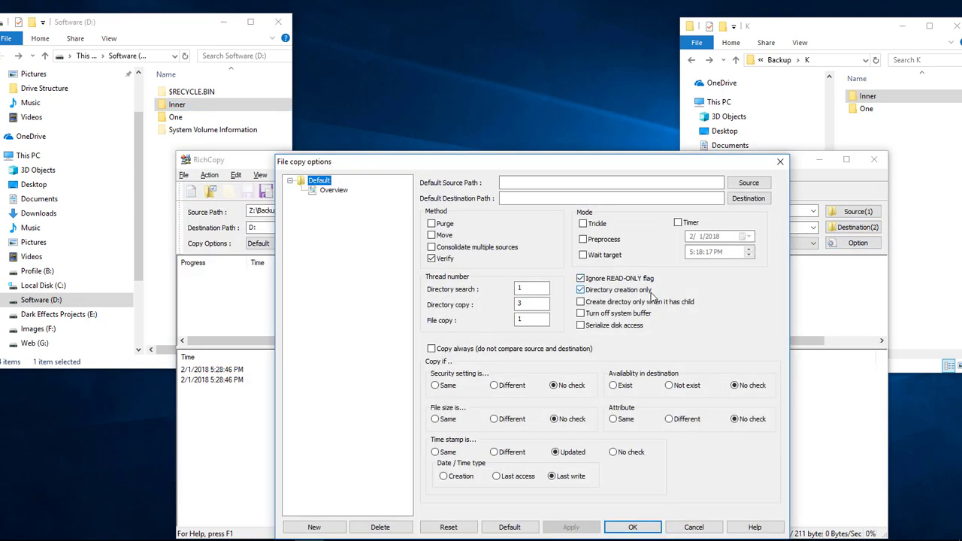
pyautogui.click(580, 289)
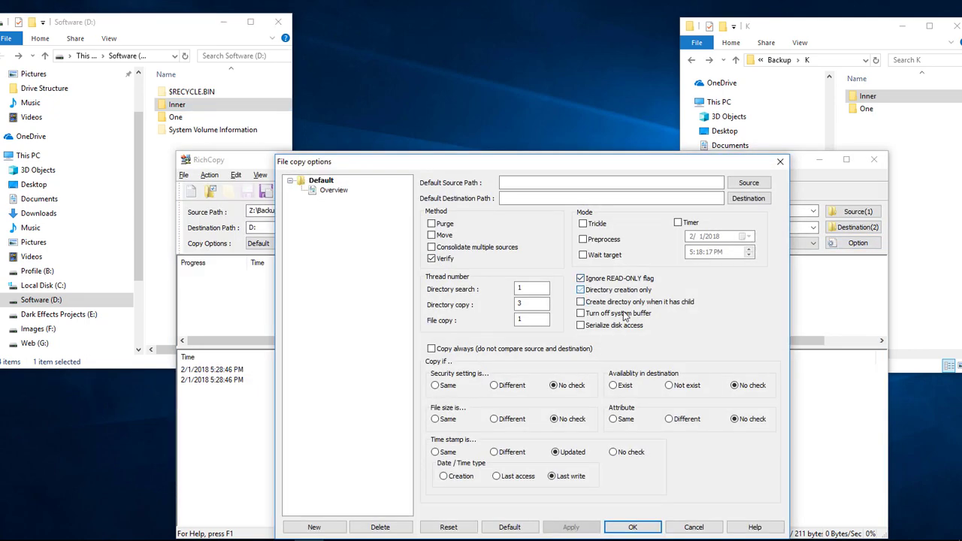
pyautogui.click(582, 304)
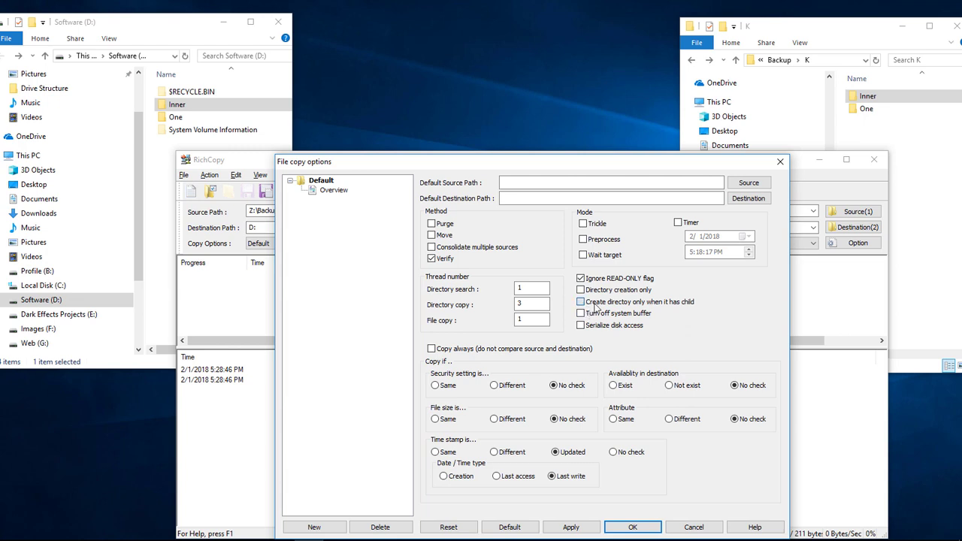
# - Delete the copied Inner and One folders from the Software (D:) drive
pyautogui.click(160, 150)
pyautogui.click(180, 118)
pyautogui.keyDown('shift'); pyautogui.click(181, 105); pyautogui.keyUp('shift')
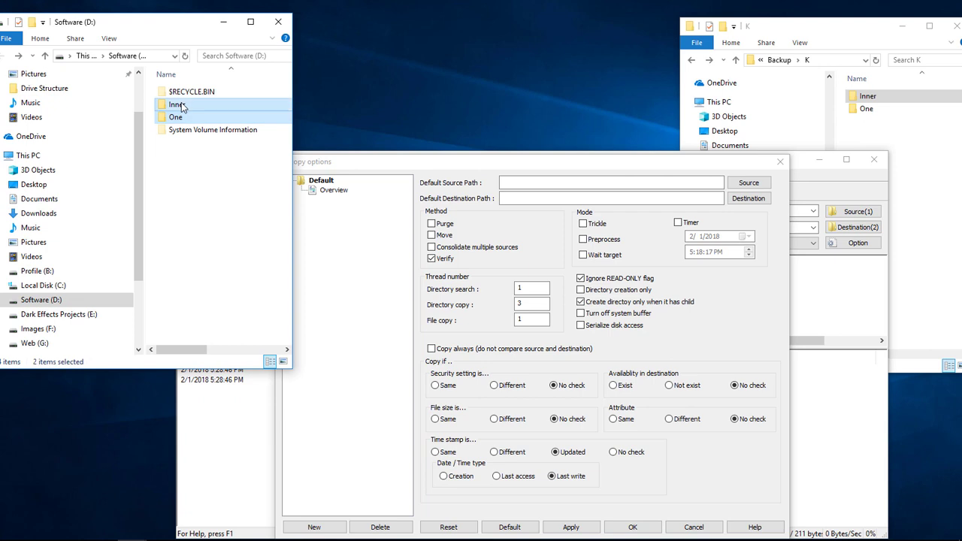
pyautogui.press('Delete')
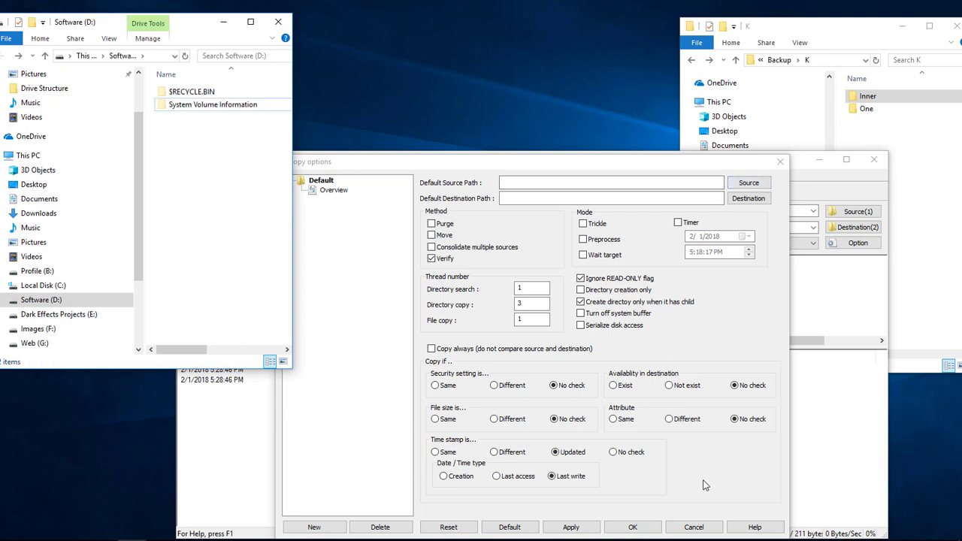
# - Accept the changed copy options and run the copy from Z:\Backup\K to D: again
pyautogui.click(633, 527)
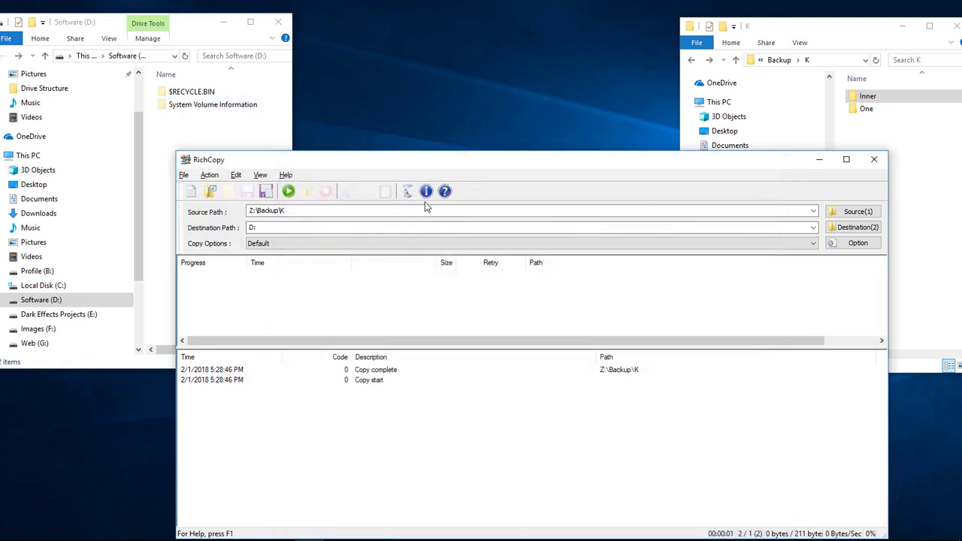
pyautogui.click(288, 191)
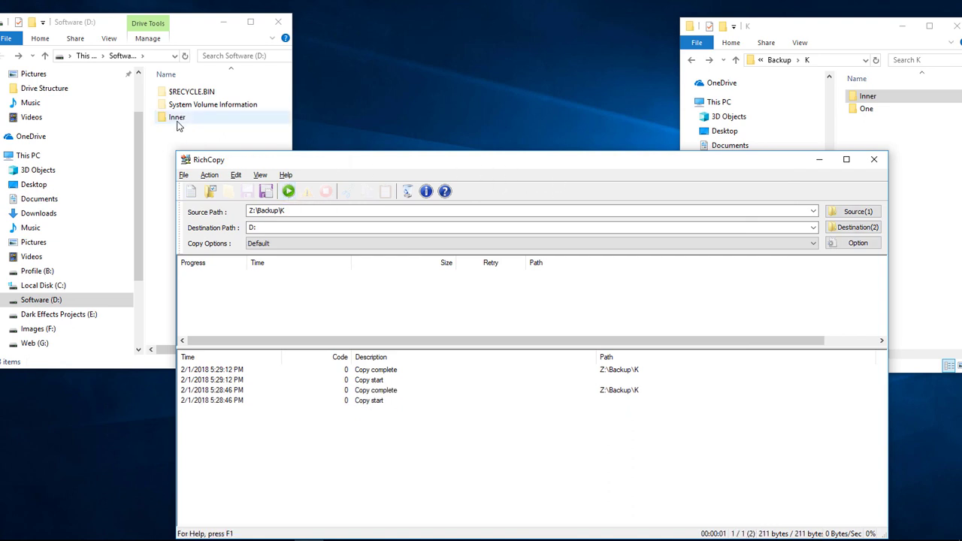
# - Check the source Inner and One folders in K against the Inner folder copied to D:
pyautogui.click(891, 109)
pyautogui.doubleClick(868, 96)
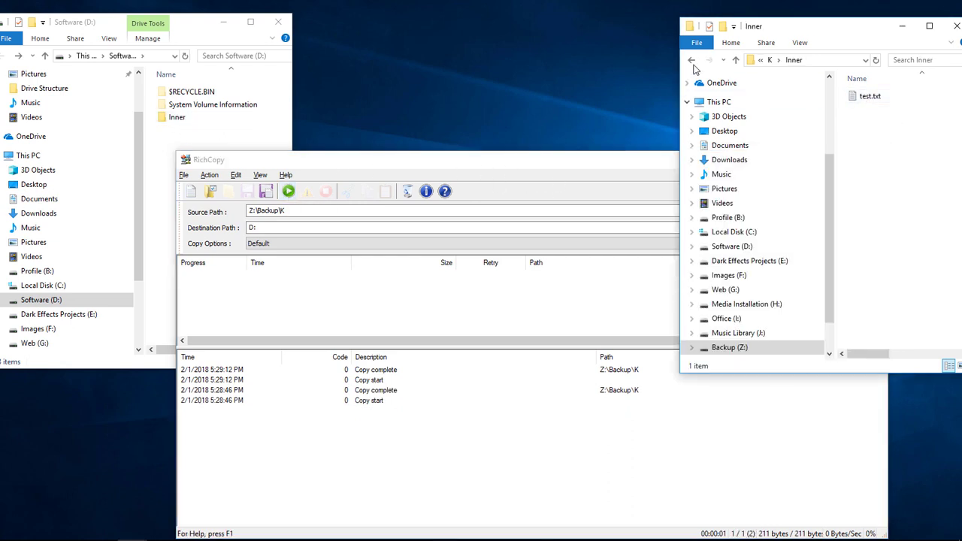
pyautogui.hotkey('alt', 'Left')
pyautogui.doubleClick(864, 110)
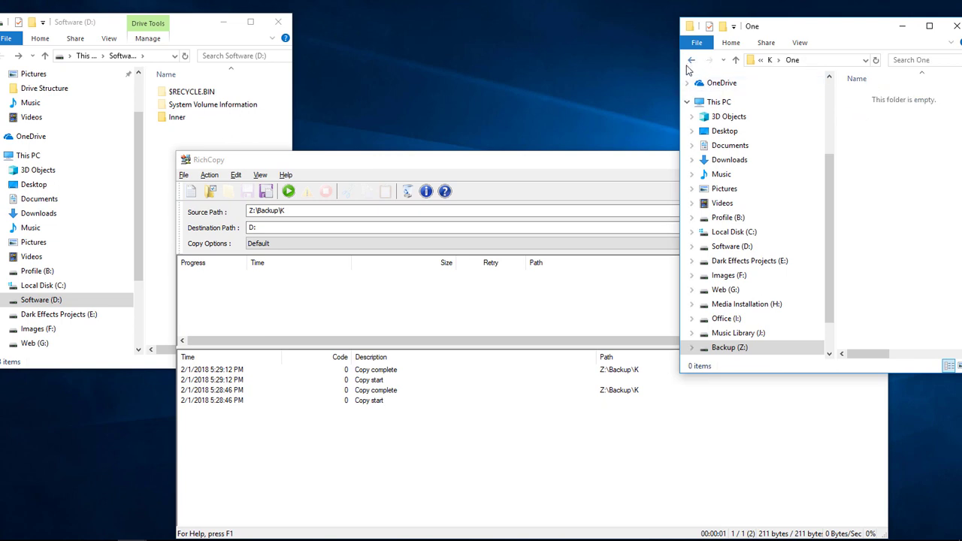
pyautogui.hotkey('alt', 'Left')
pyautogui.doubleClick(176, 118)
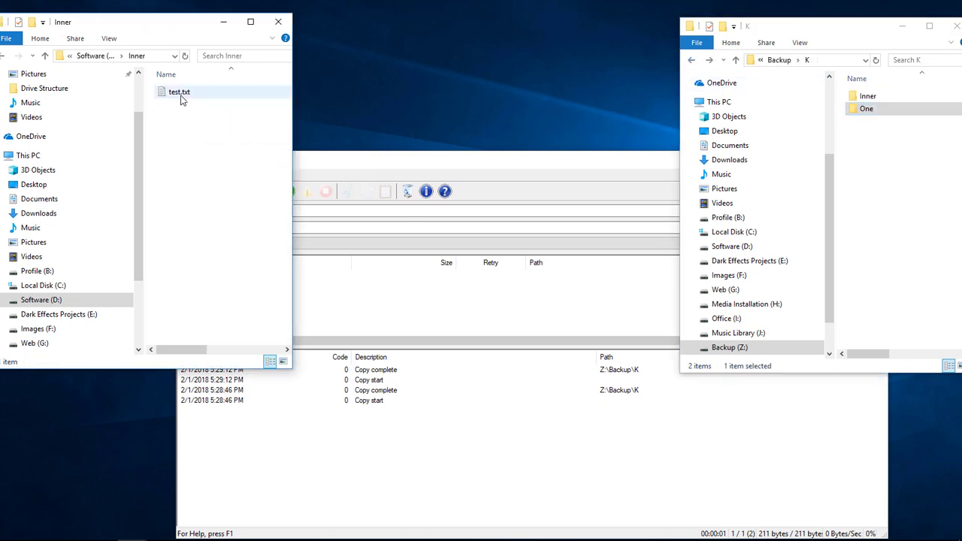
# - Return to the root of the Software (D:) drive and delete the copied Inner folder
pyautogui.click(6, 57)
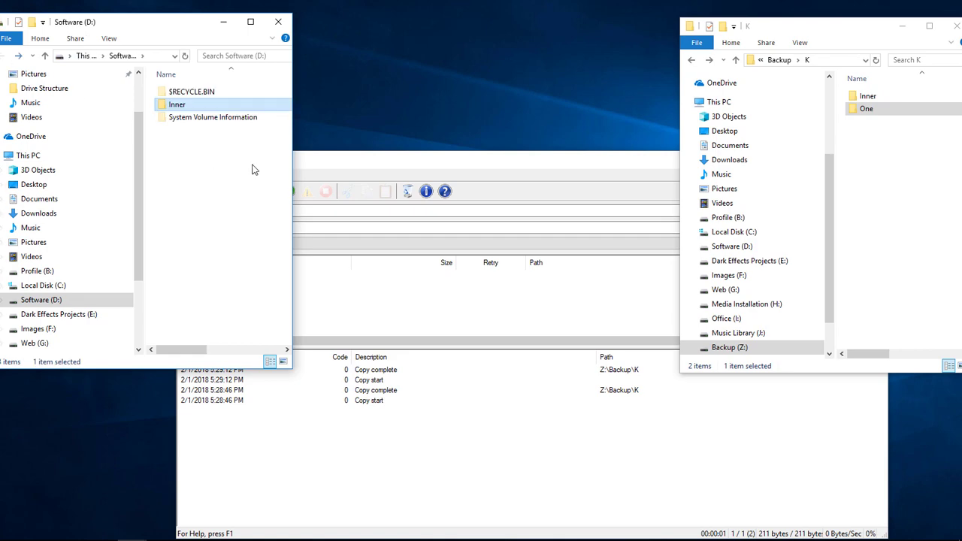
pyautogui.press('Delete')
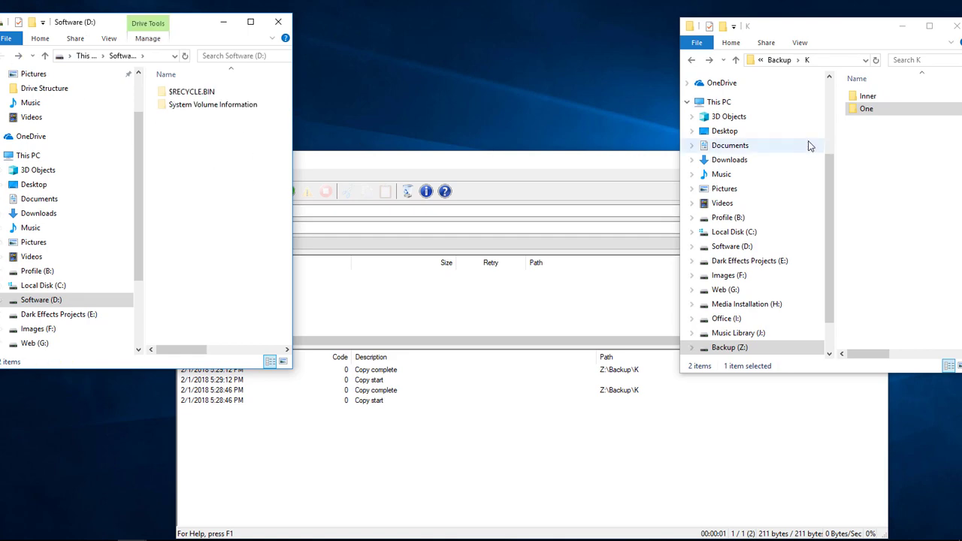
# - Turn off Create directoy only when it has child in the copy options and run the copy to D:
pyautogui.click(625, 224)
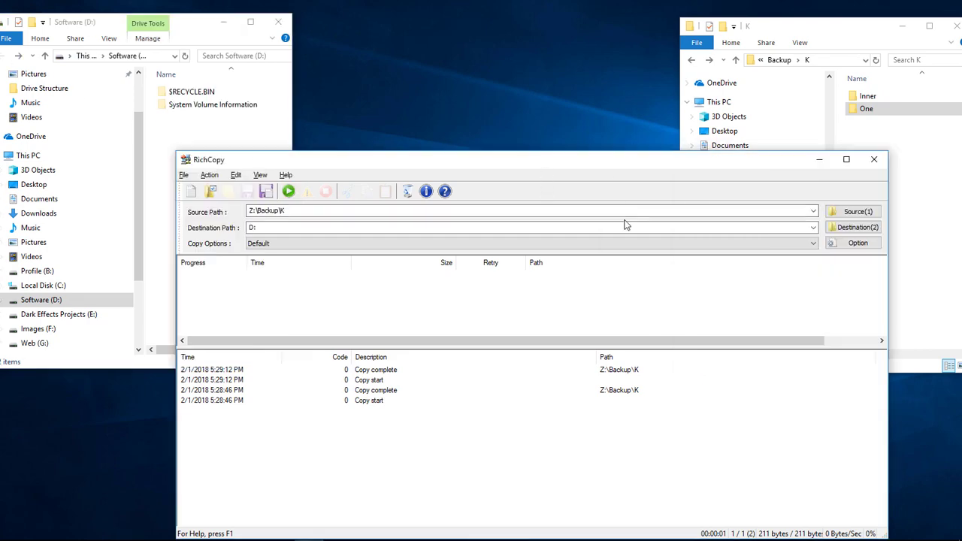
pyautogui.click(856, 242)
pyautogui.click(592, 301)
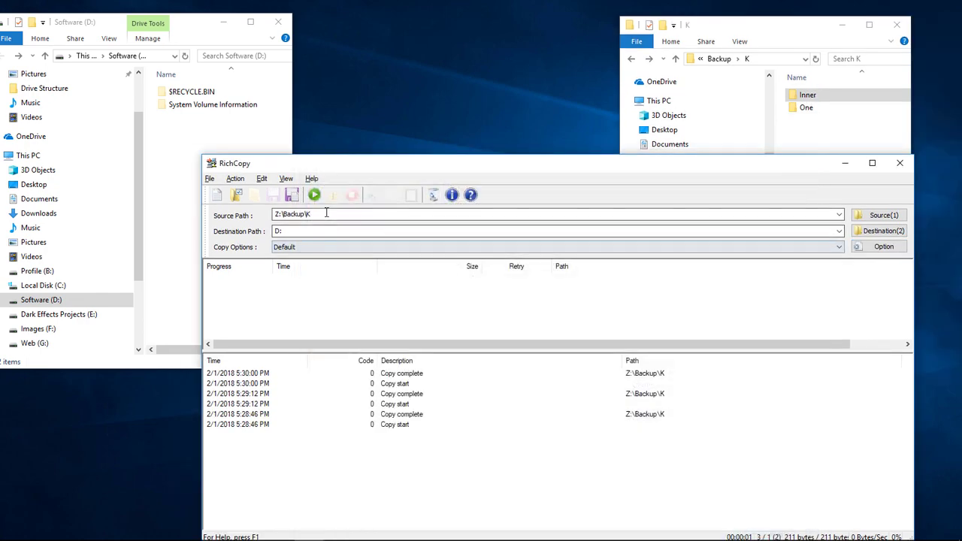
pyautogui.click(315, 196)
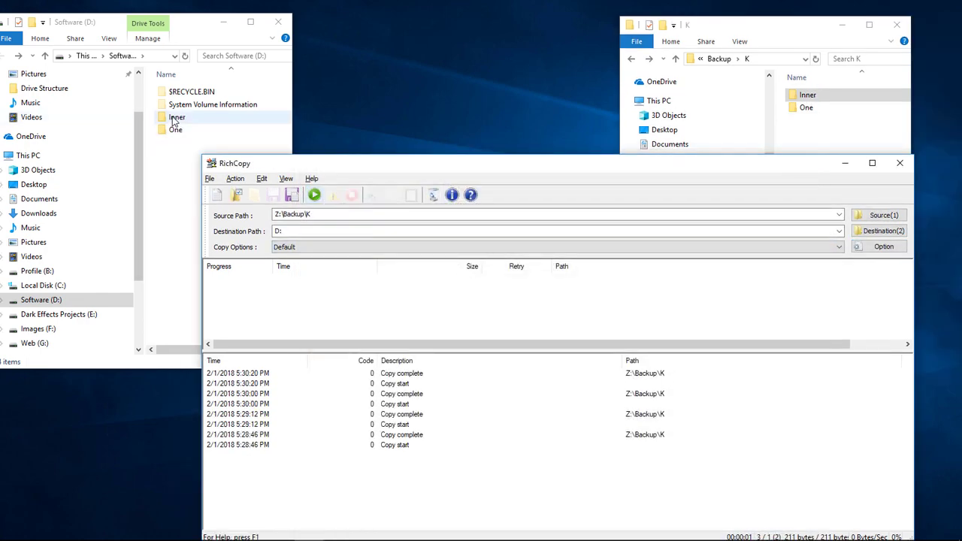
# - Open the Inner folder copied to the Software (D:) drive to check its contents
pyautogui.doubleClick(184, 116)
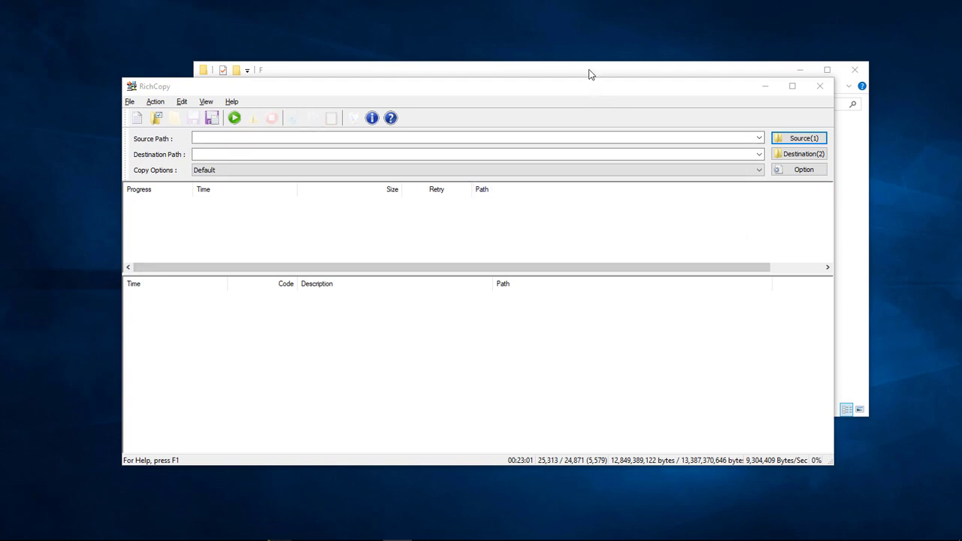
# - Choose the Pictures folder in Z:\Backup\F as the copy source
pyautogui.click(648, 100)
pyautogui.click(794, 141)
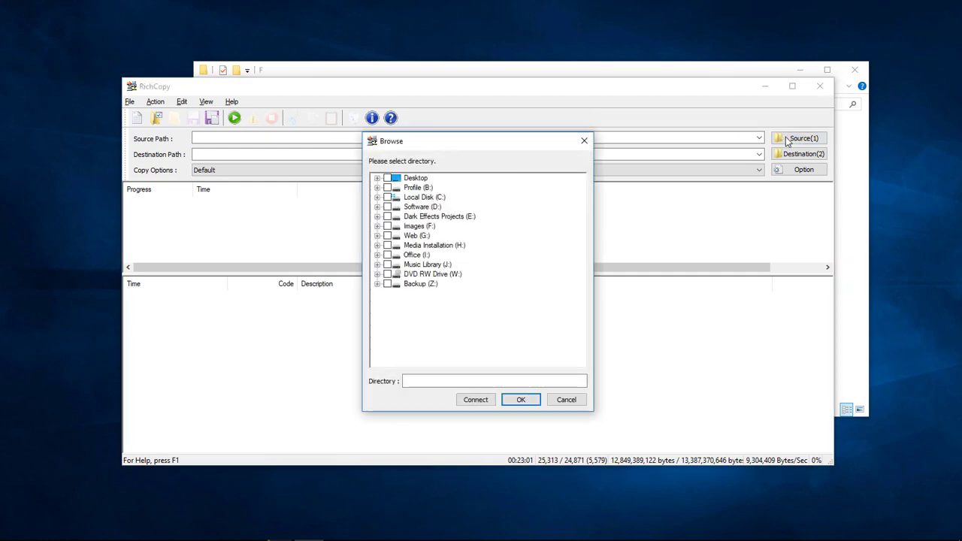
pyautogui.click(377, 284)
pyautogui.click(389, 302)
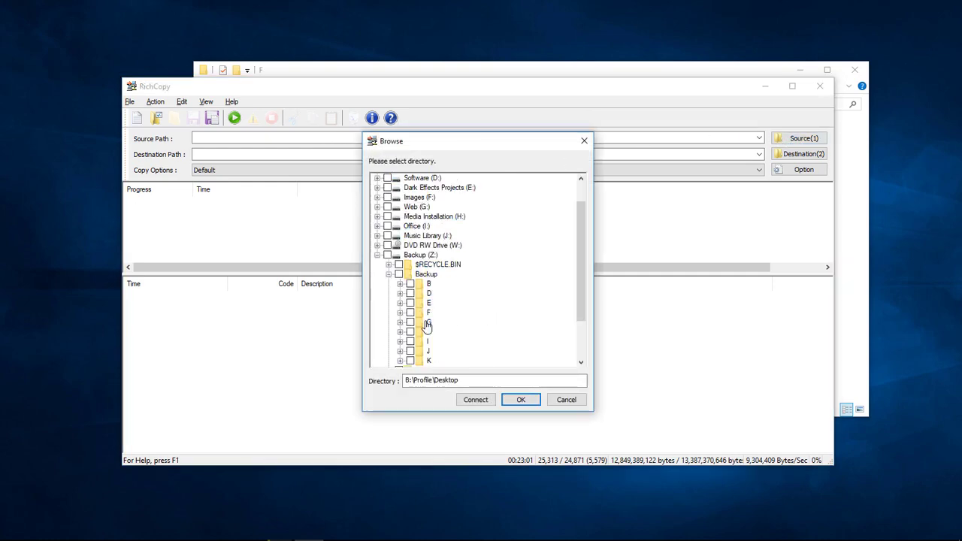
pyautogui.click(400, 312)
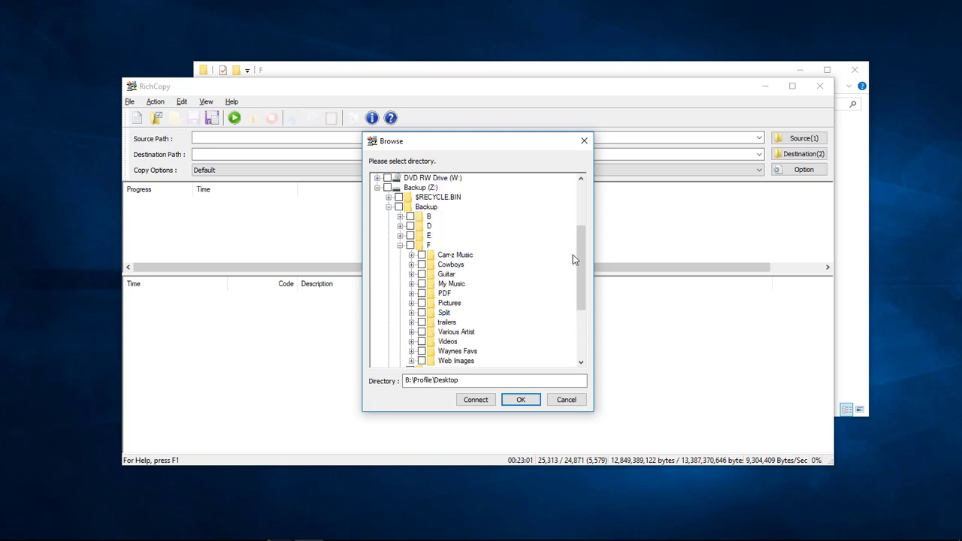
pyautogui.moveTo(580, 264); pyautogui.dragTo(580, 284)
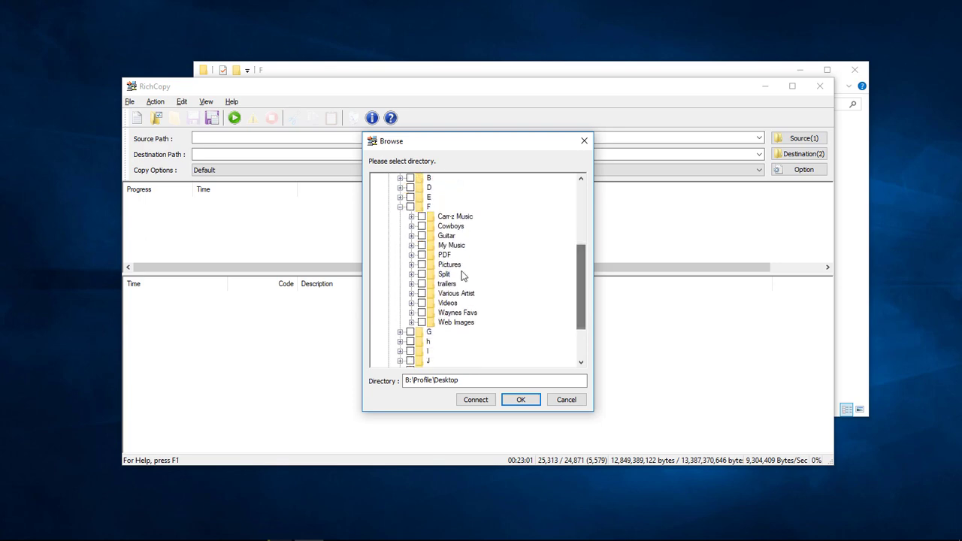
pyautogui.click(421, 265)
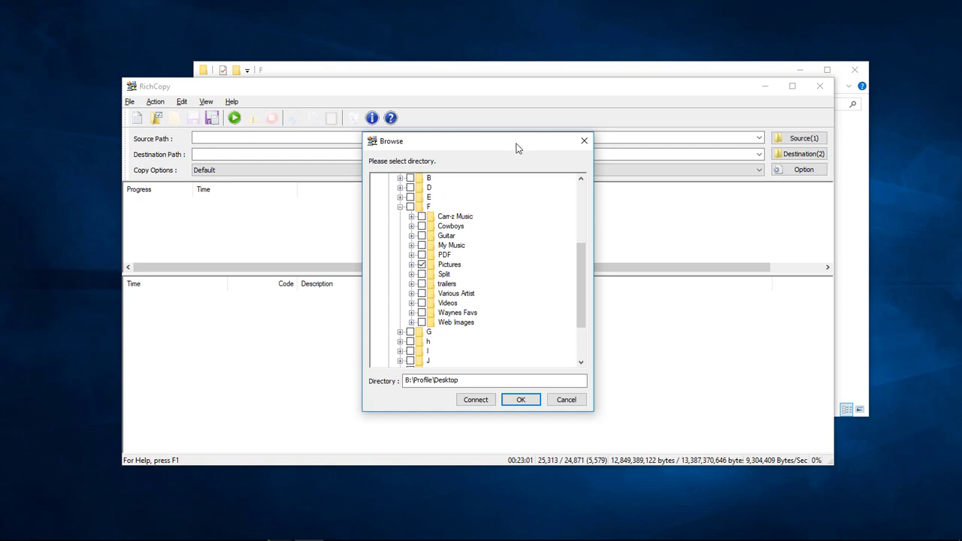
pyautogui.moveTo(532, 148); pyautogui.dragTo(571, 144)
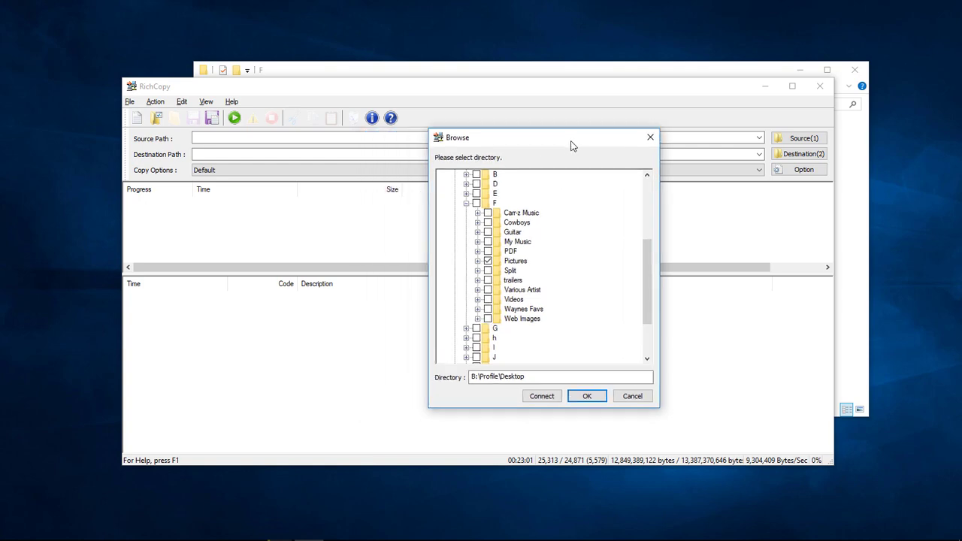
pyautogui.click(586, 396)
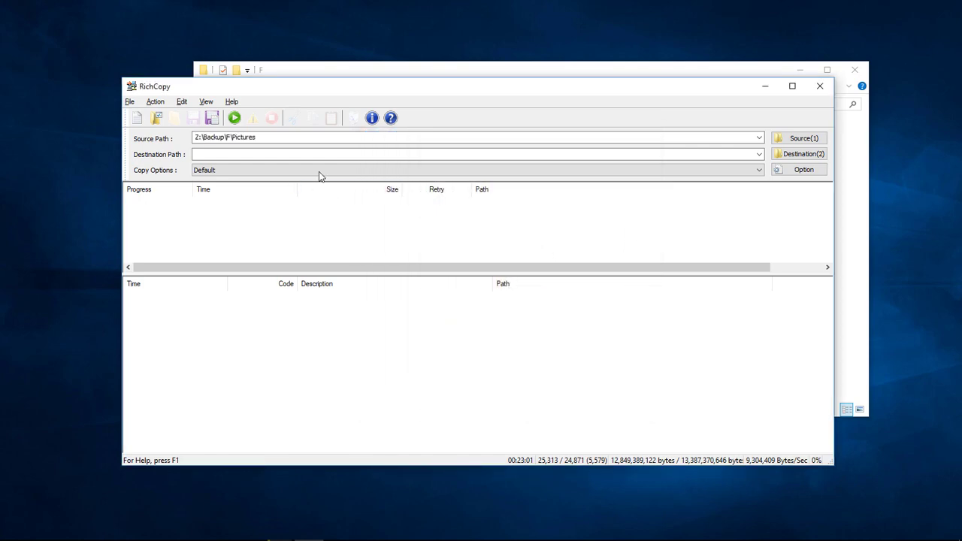
# - Choose the Images (F:) drive as the copy destination
pyautogui.click(803, 154)
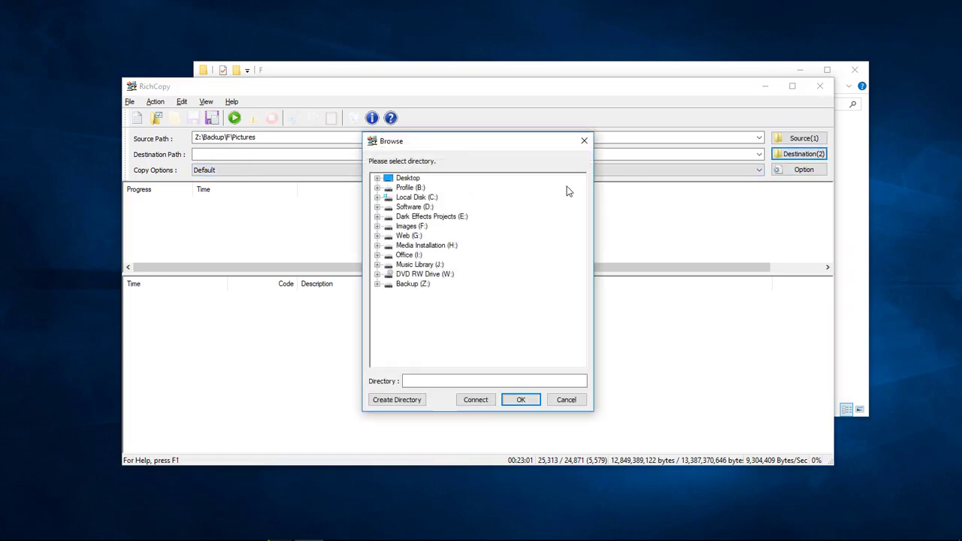
pyautogui.click(409, 226)
pyautogui.click(523, 403)
# - In the copy options, set the thread numbers to 5 for directory search and 2 for directory copy
pyautogui.click(801, 171)
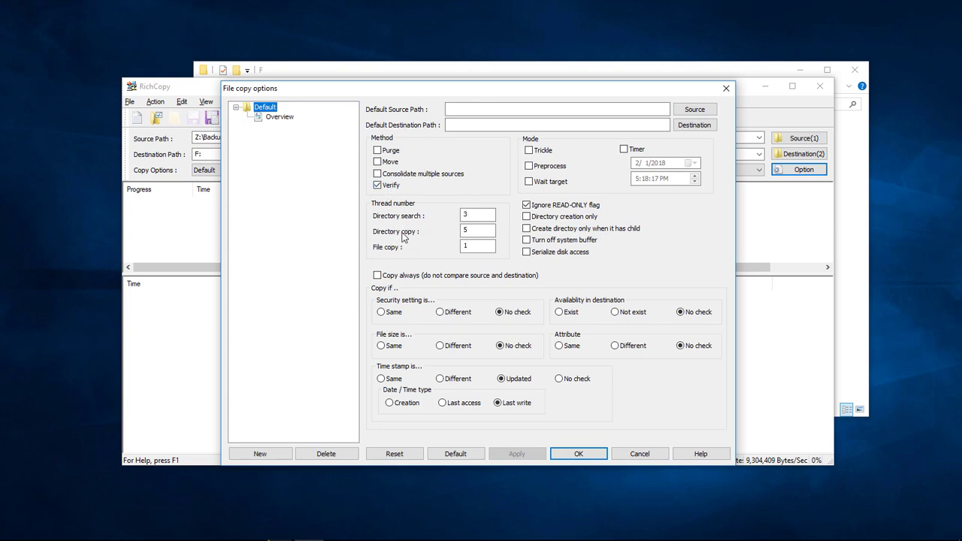
pyautogui.press('Tab')
pyautogui.press('Tab')
pyautogui.write('3')
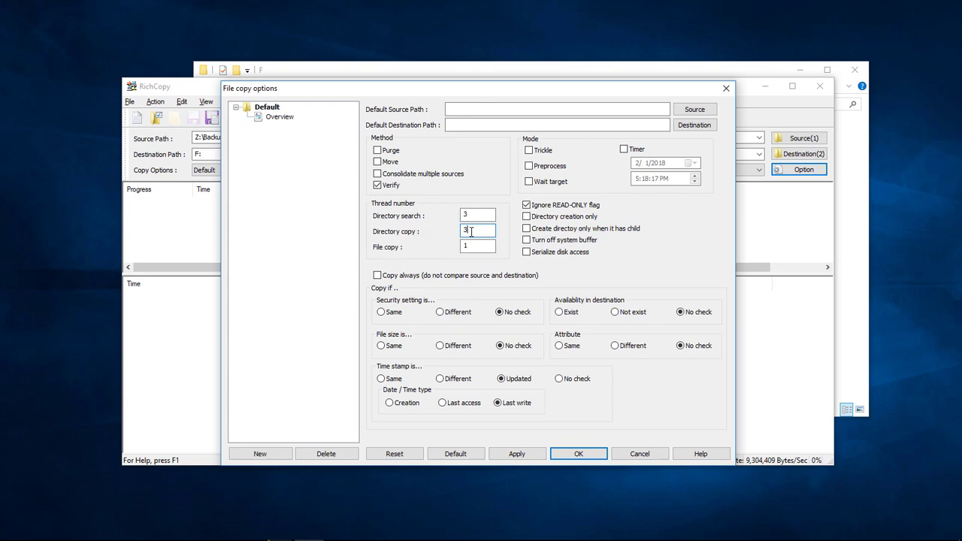
pyautogui.moveTo(472, 231); pyautogui.dragTo(448, 232)
pyautogui.doubleClick(470, 213)
pyautogui.press('BackSpace')
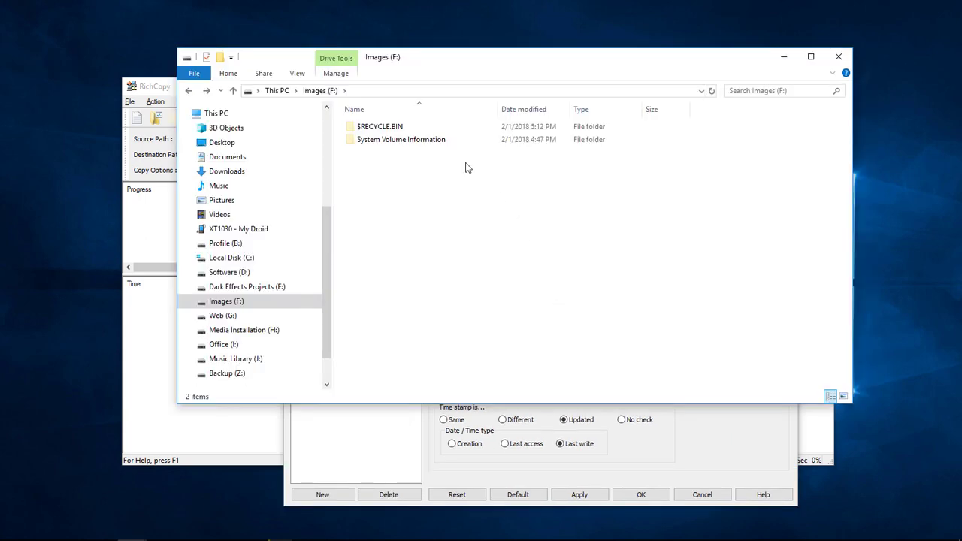
# - Accept the file copy options and start copying Z:\Backup\F\Pictures to F:
pyautogui.click(691, 458)
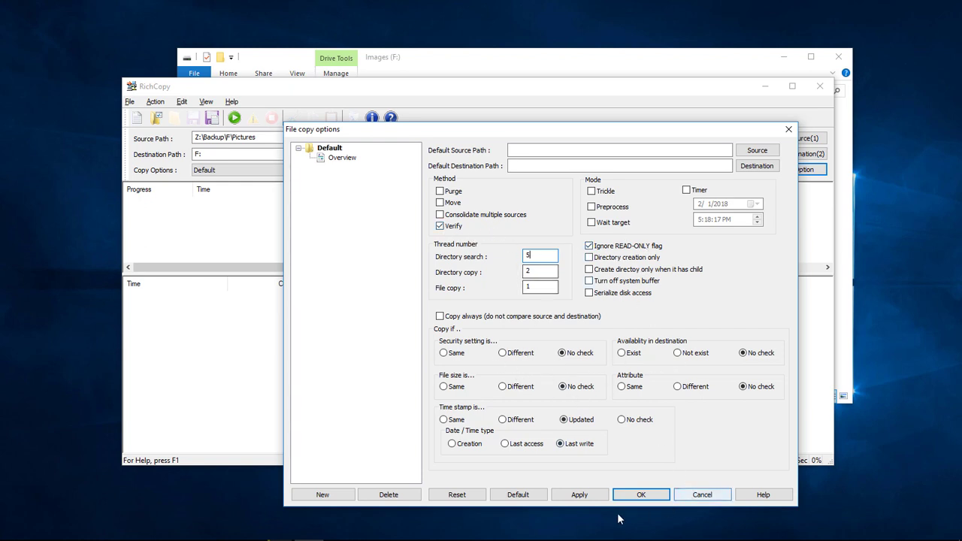
pyautogui.click(637, 496)
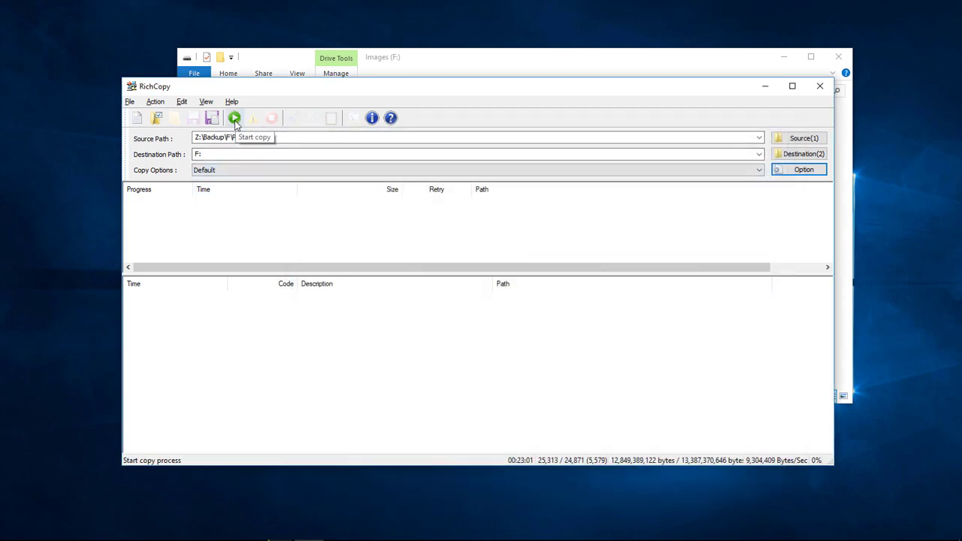
pyautogui.click(234, 120)
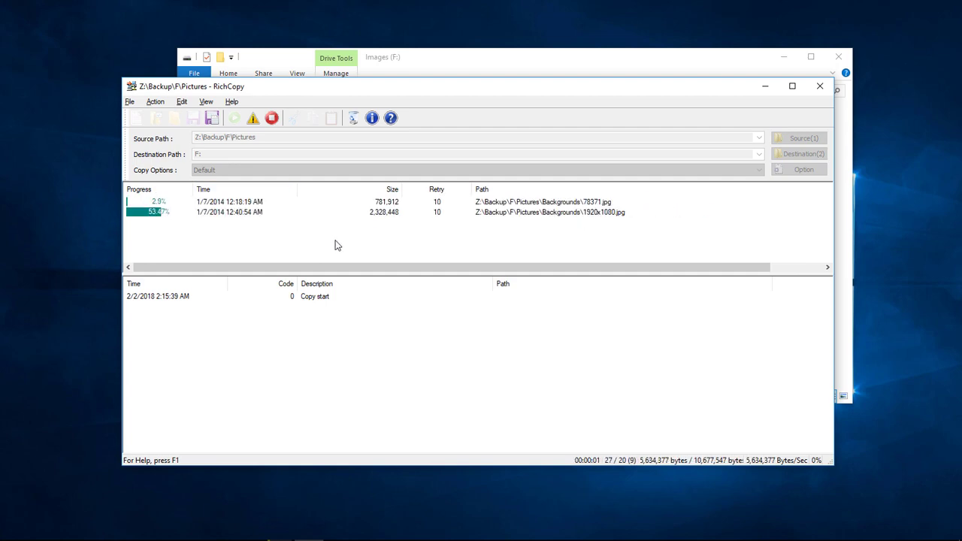
# - Look at the Images (F:) drive window during the copy and return to the copy progress
pyautogui.moveTo(503, 88); pyautogui.dragTo(555, 177)
pyautogui.click(479, 63)
pyautogui.click(868, 211)
pyautogui.moveTo(572, 176); pyautogui.dragTo(553, 92)
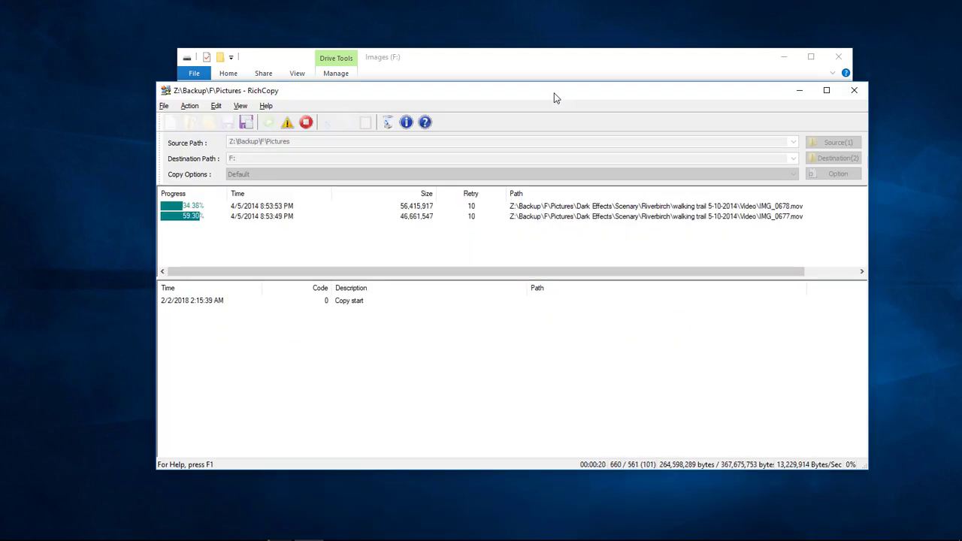